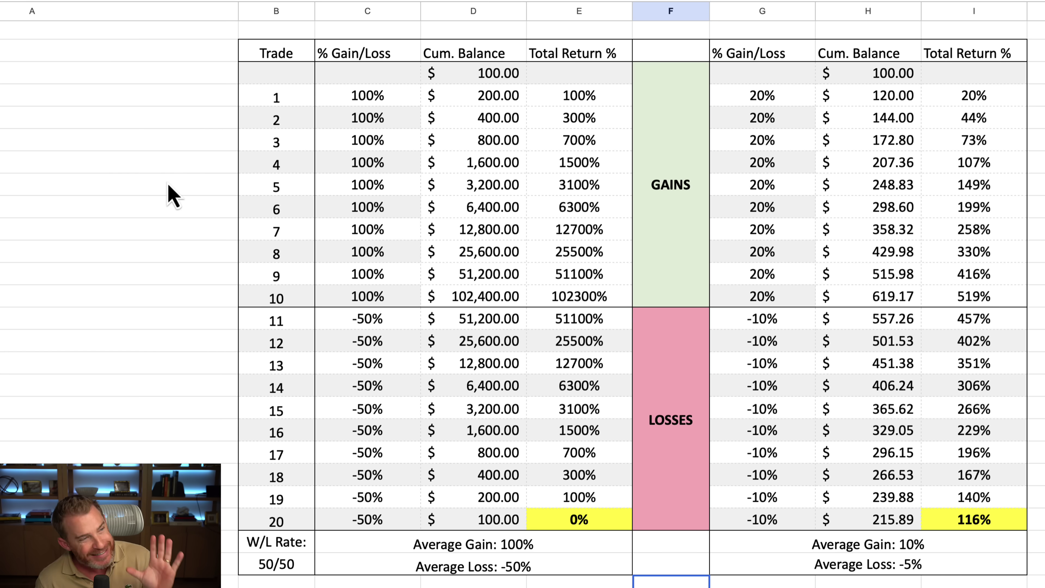
- Review the breakeven table of losses and required gains below the two trade tables
click(157, 193)
scroll(157, 193, down, 15)
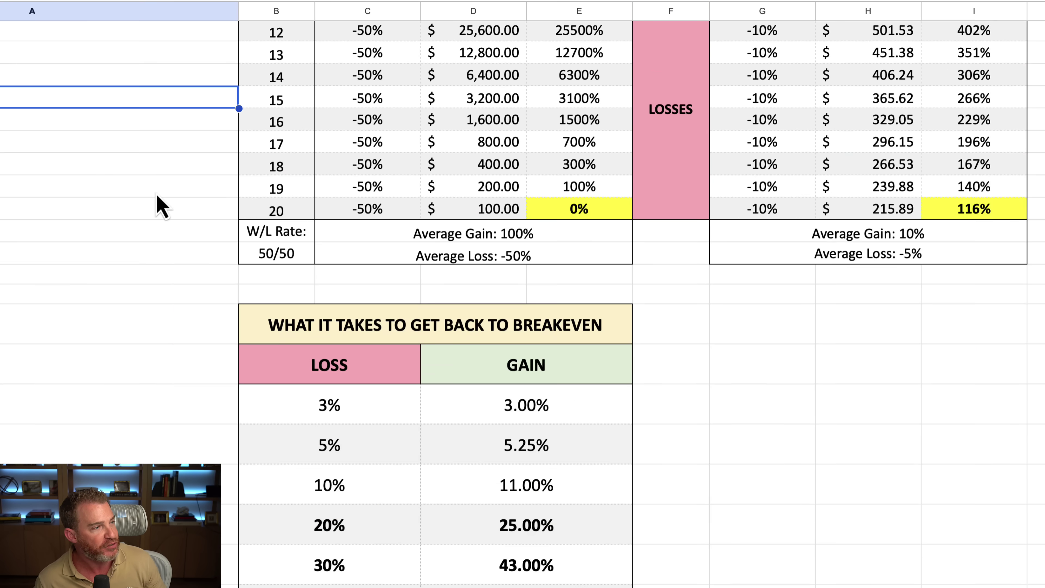
scroll(156, 193, up, 3)
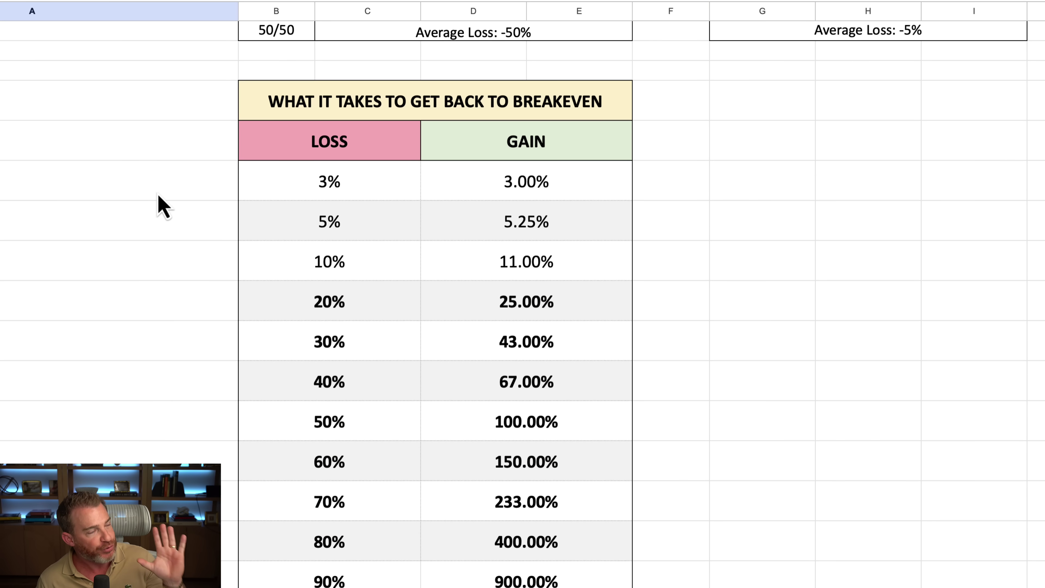
scroll(158, 196, up, 15)
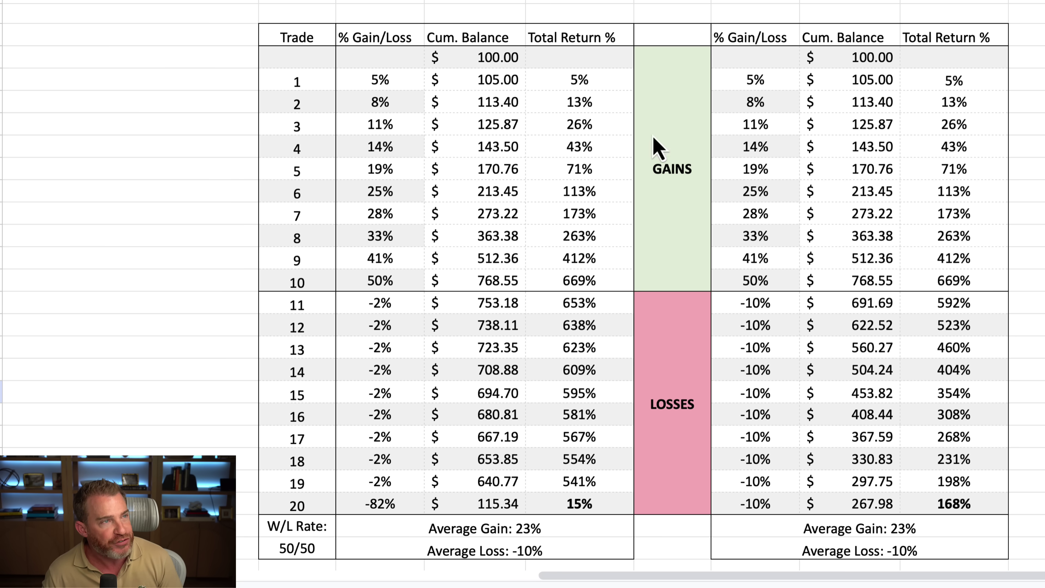
- Compare the gain percentages of trades 1 to 10 and the average gain rows in both trade tables
click(382, 83)
click(384, 103)
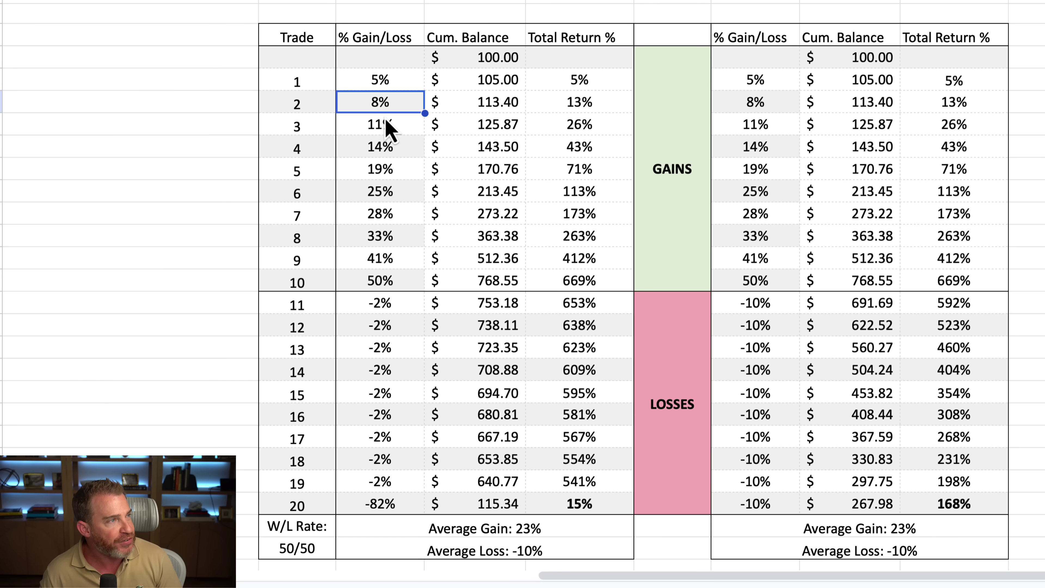
click(384, 124)
click(385, 146)
click(387, 169)
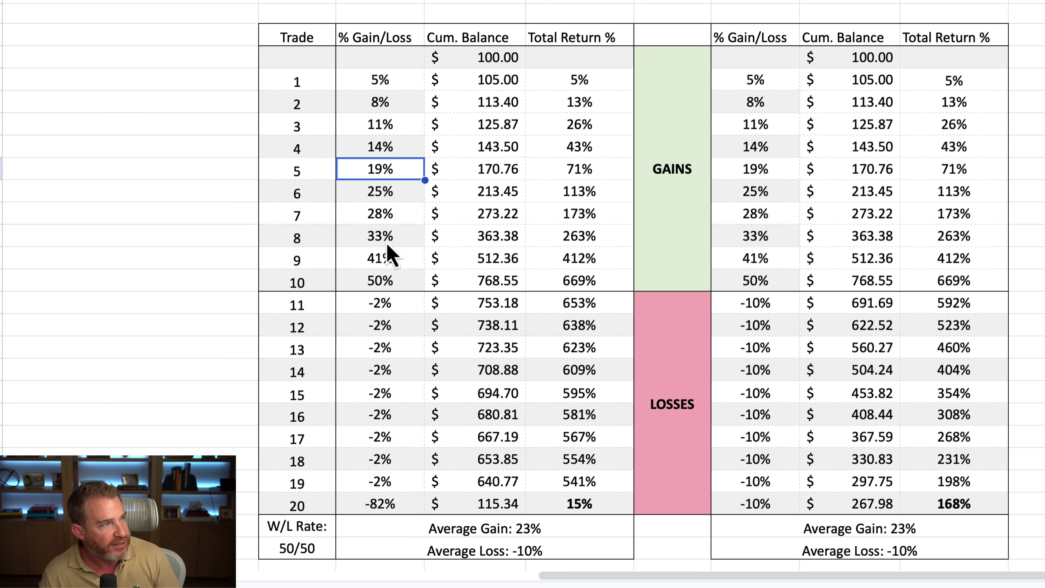
drag(757, 81, 745, 289)
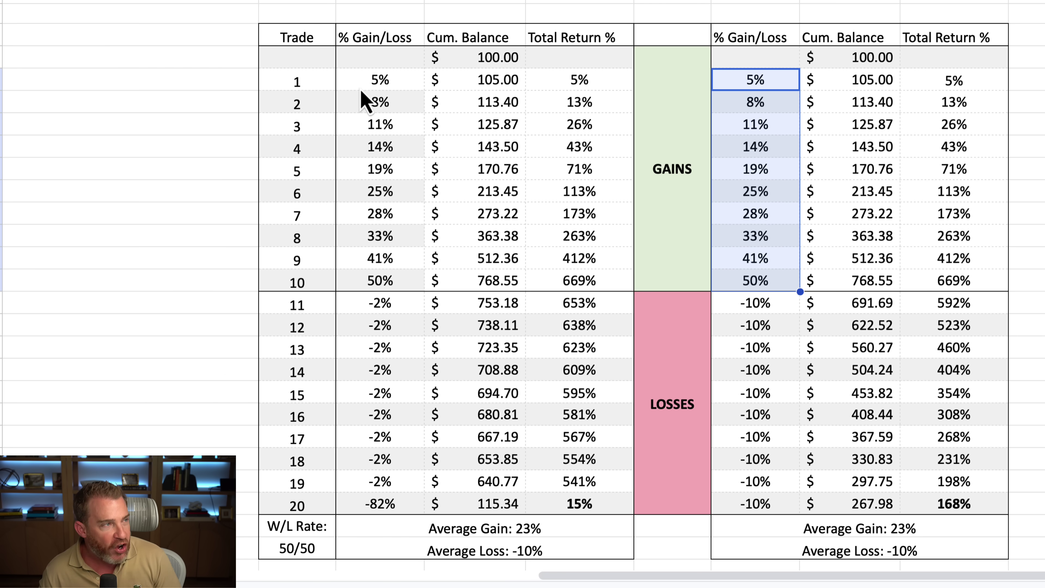
drag(375, 58, 383, 284)
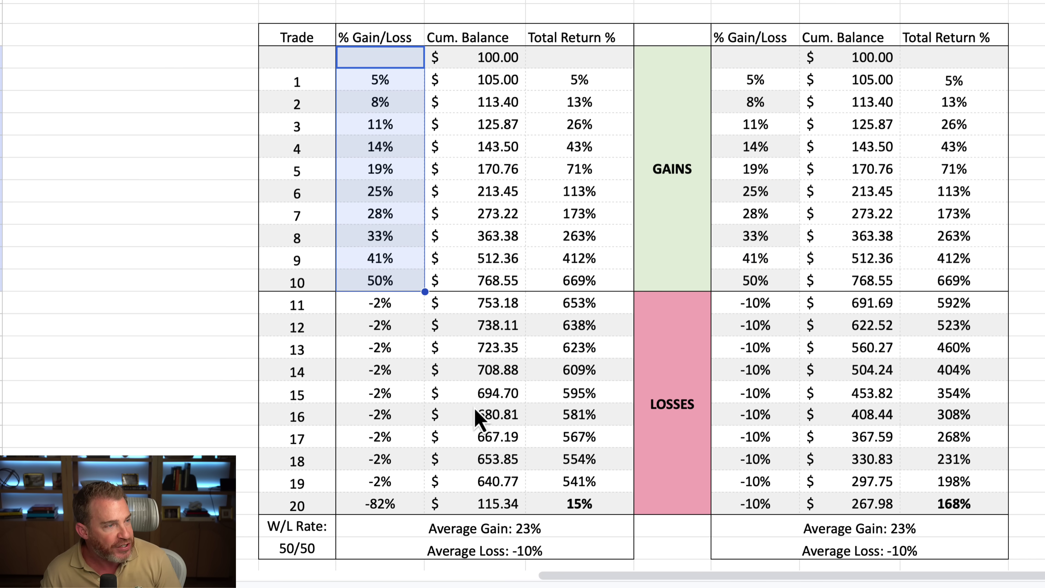
click(533, 526)
click(907, 532)
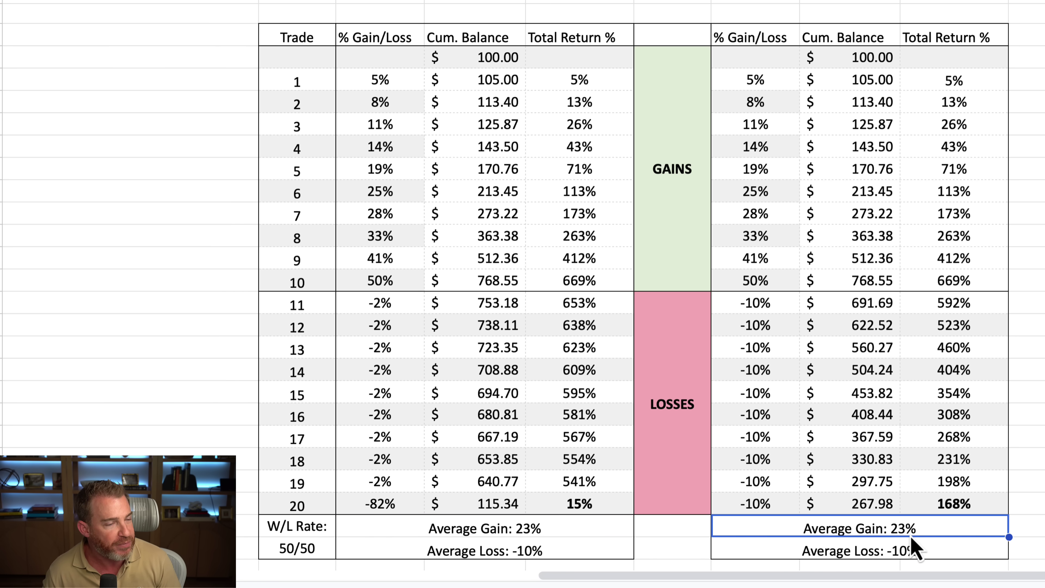
- Compare the loss percentages of trades 11 to 20 in both tables, singling out trade 20 in the first table
click(391, 310)
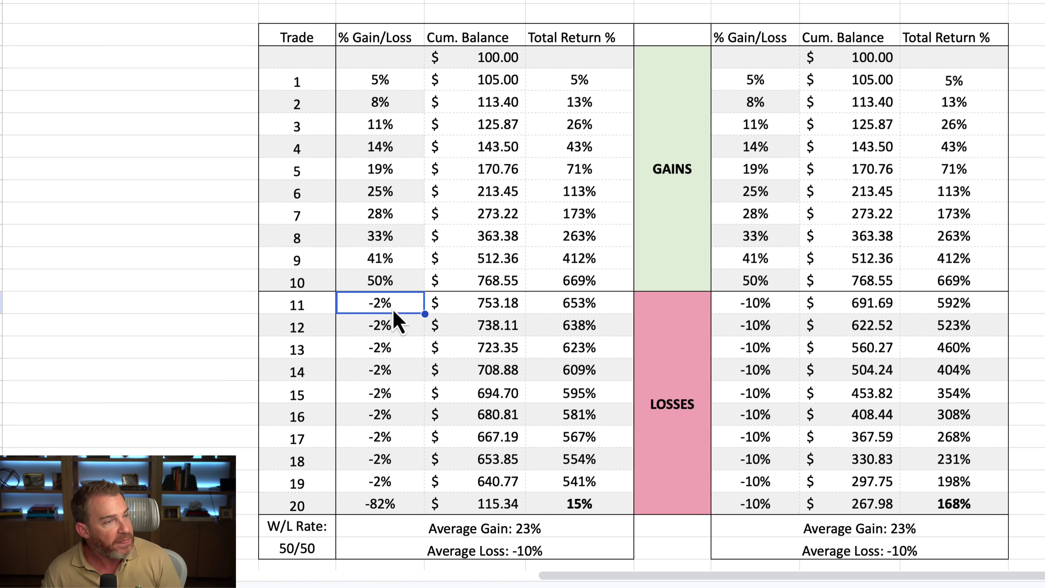
drag(758, 303, 752, 515)
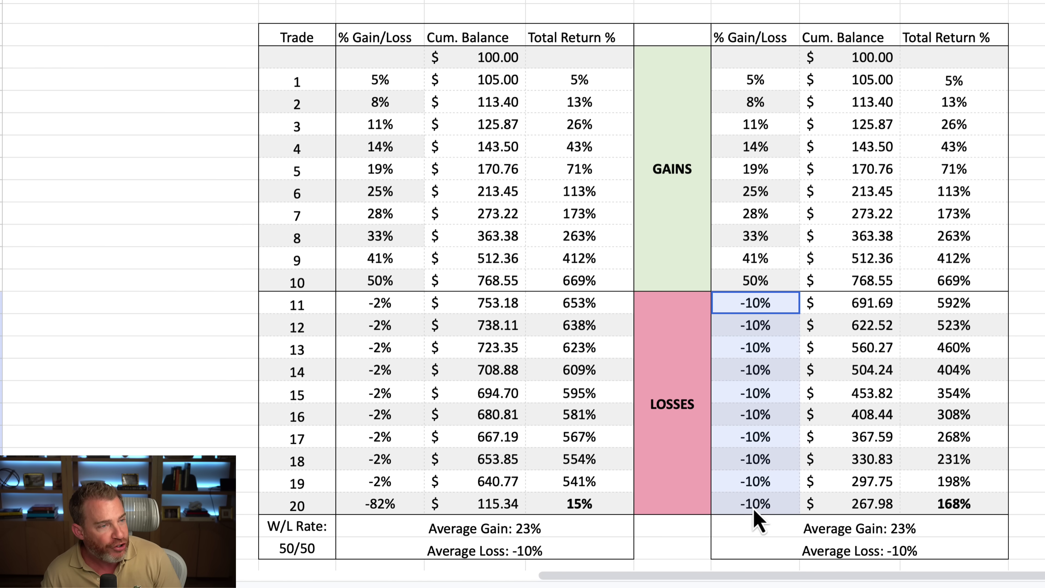
drag(373, 307, 386, 519)
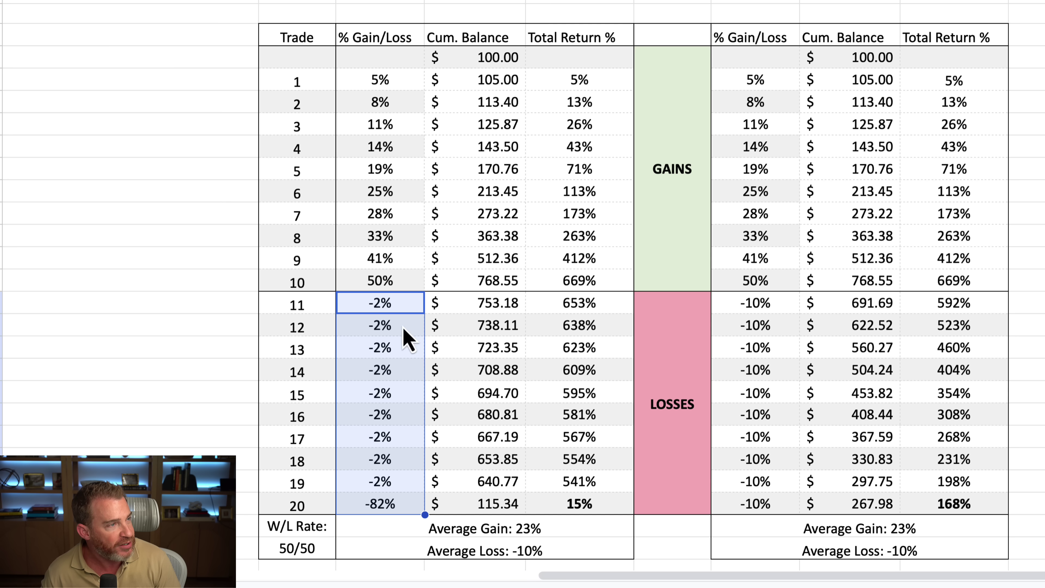
click(398, 505)
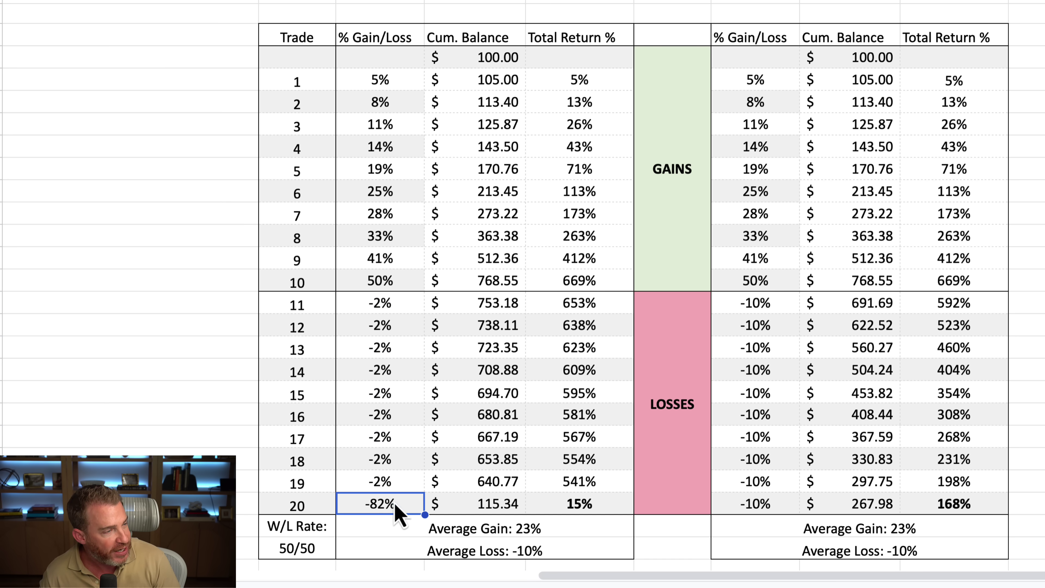
scroll(514, 473, down, 1)
scroll(514, 473, right, 2)
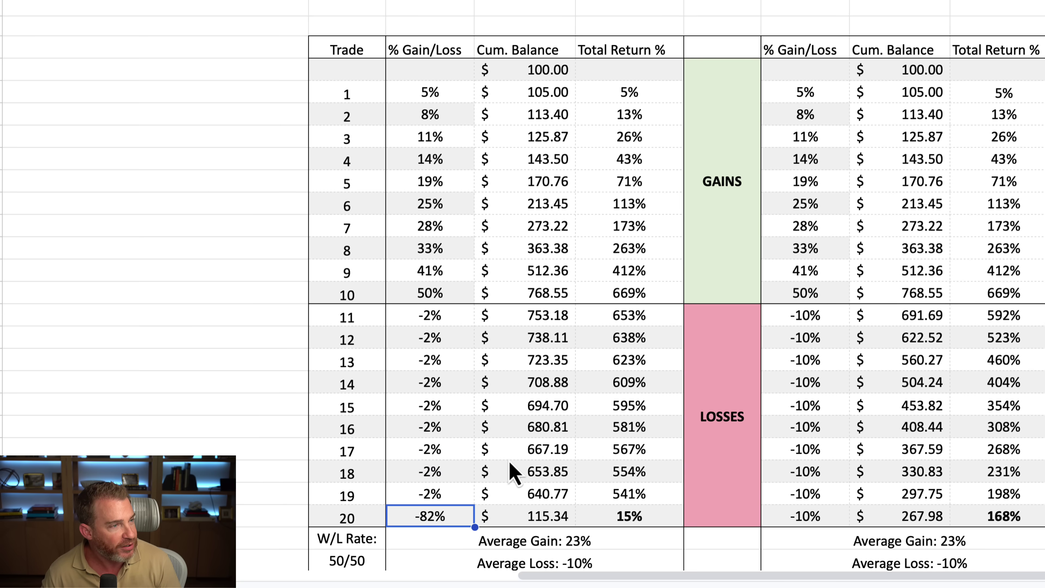
scroll(514, 473, up, 1)
scroll(513, 474, left, 2)
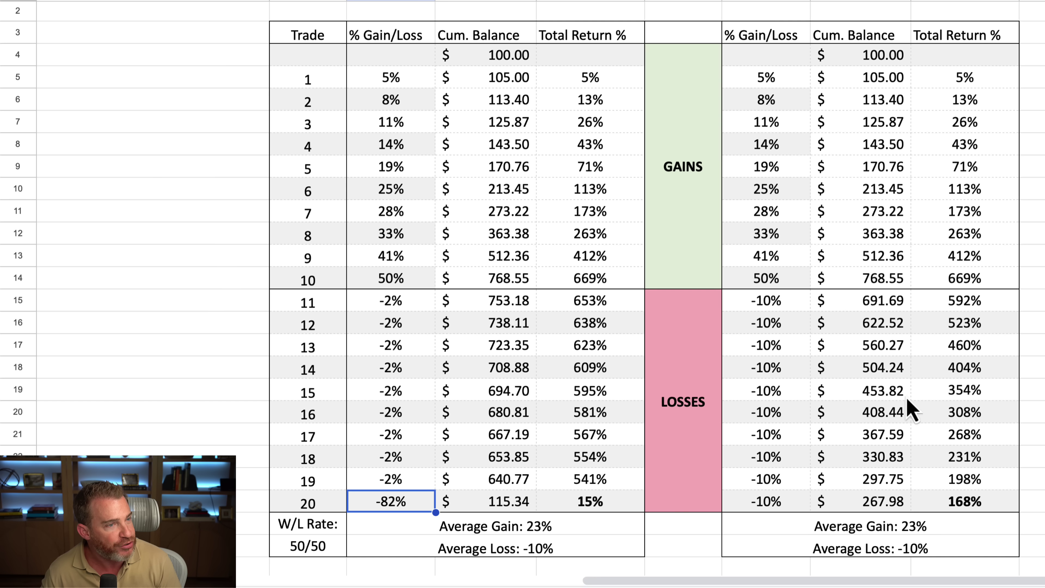
- Compare the final total returns of both tables and check the first table's trade 20 loss
click(1034, 345)
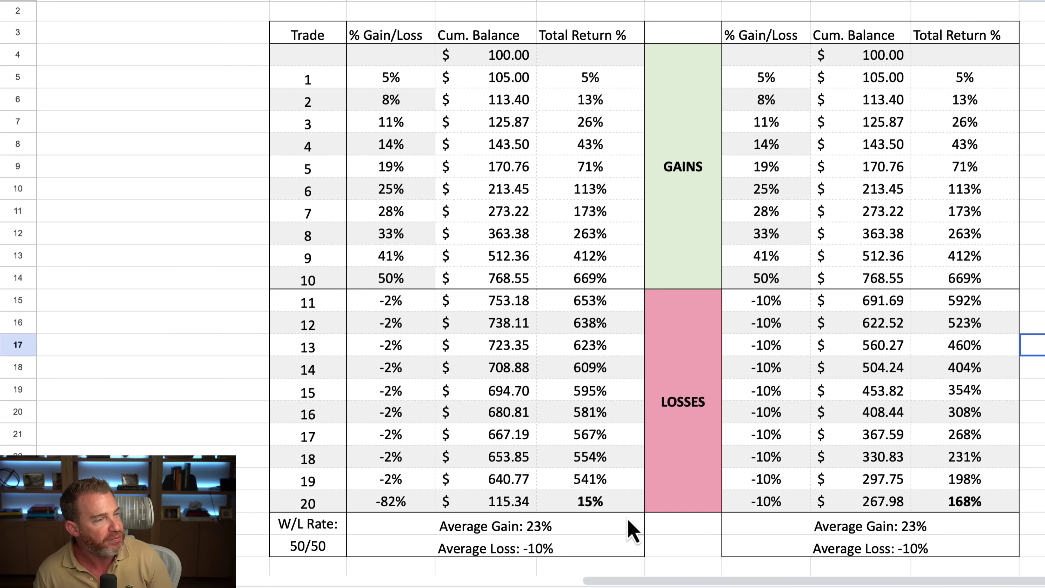
click(597, 507)
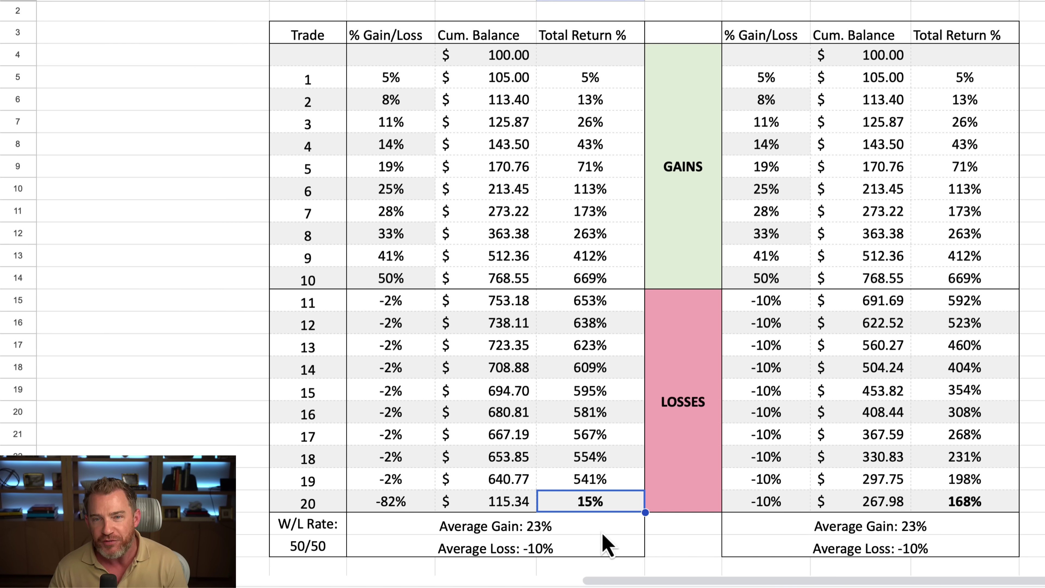
click(956, 507)
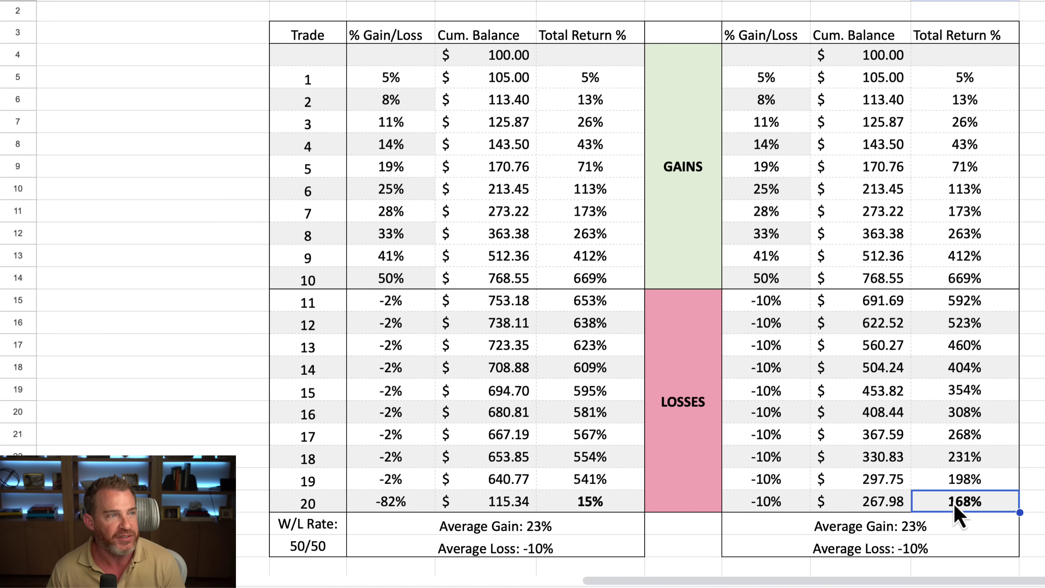
click(382, 509)
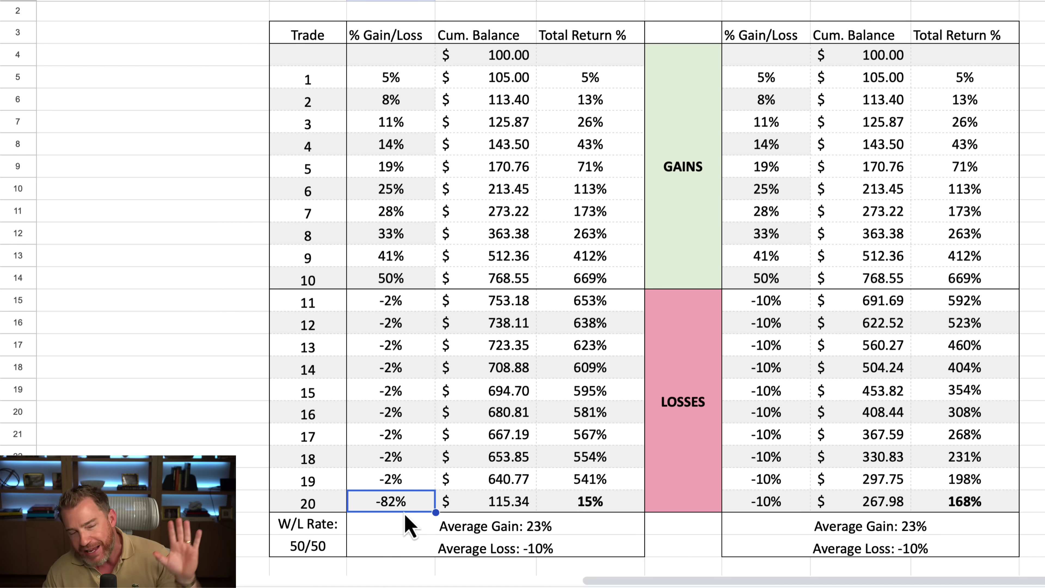
- In the first table, set trade 11's % Gain/Loss to -82% and trade 20's to -2%
click(394, 305)
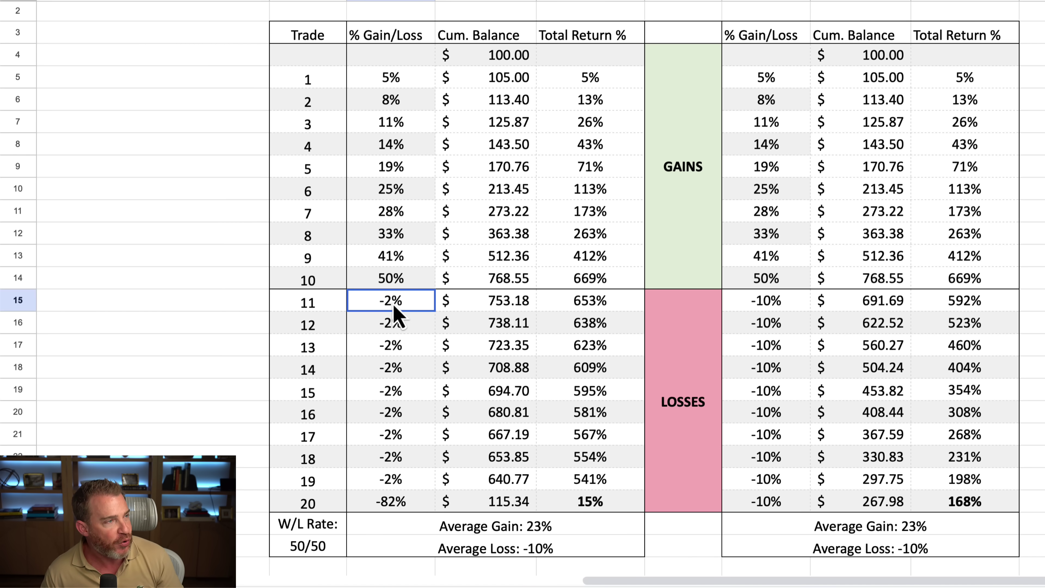
text(-82)
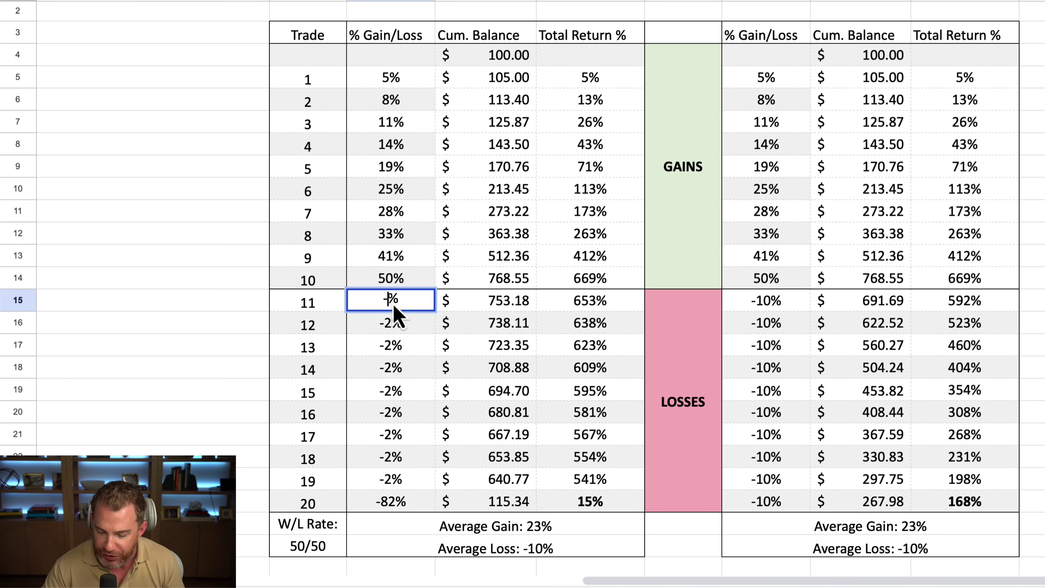
key(Return)
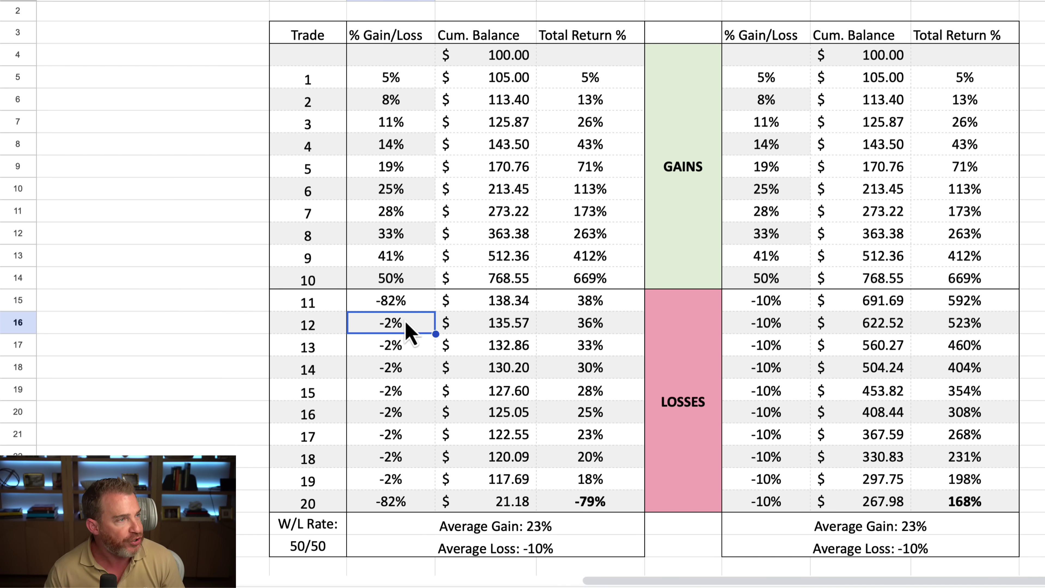
click(392, 506)
text(-2)
key(Return)
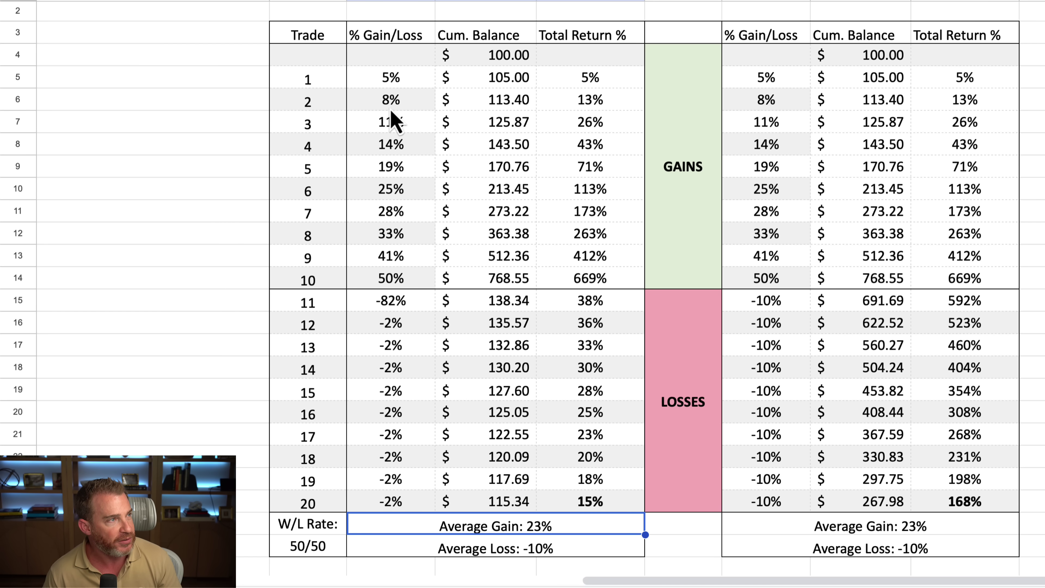
- Undo the changes to the trade 11 and trade 20 percentages in the first table
key(ctrl+z)
key(ctrl+z)
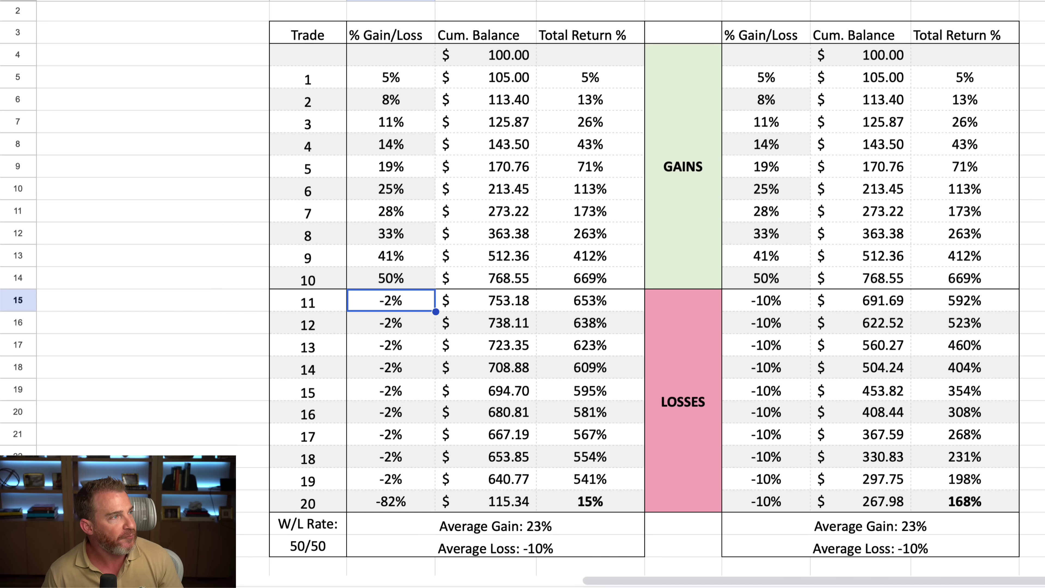
- In the first table, set trade 1's % Gain/Loss to -82% and trade 20's to 5%
click(408, 84)
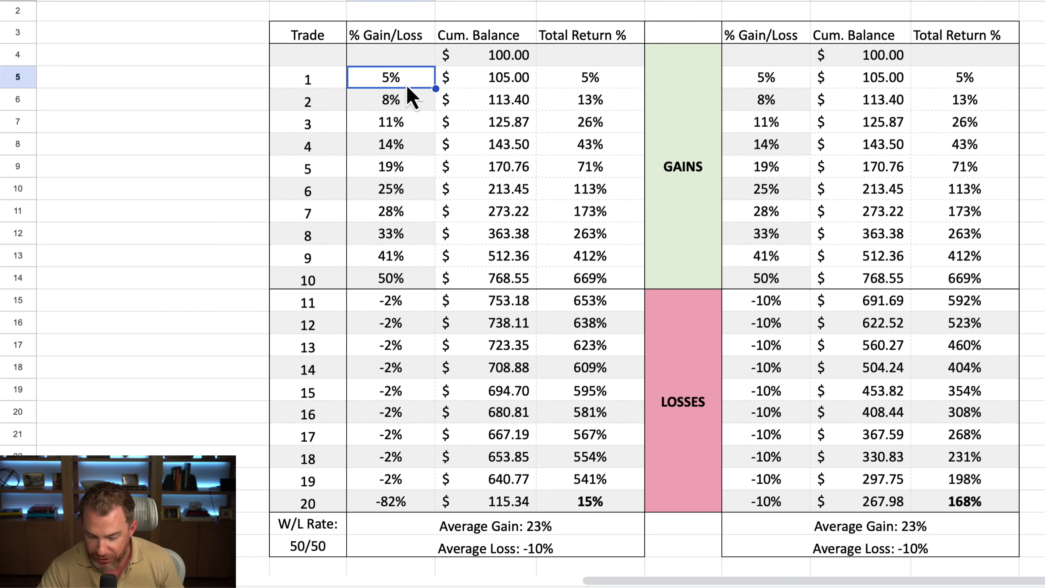
text(-82)
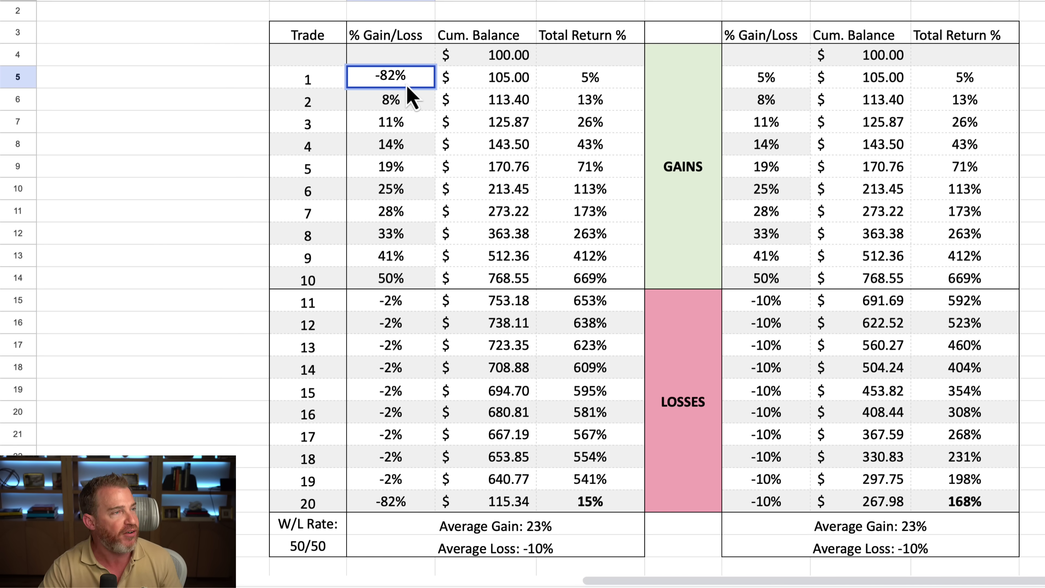
key(Return)
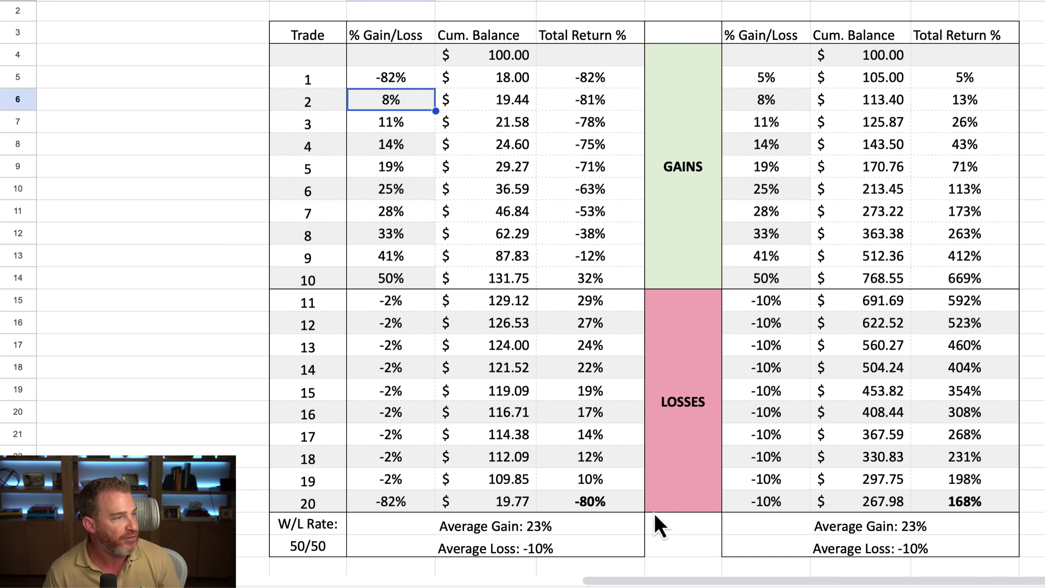
click(394, 509)
text(5)
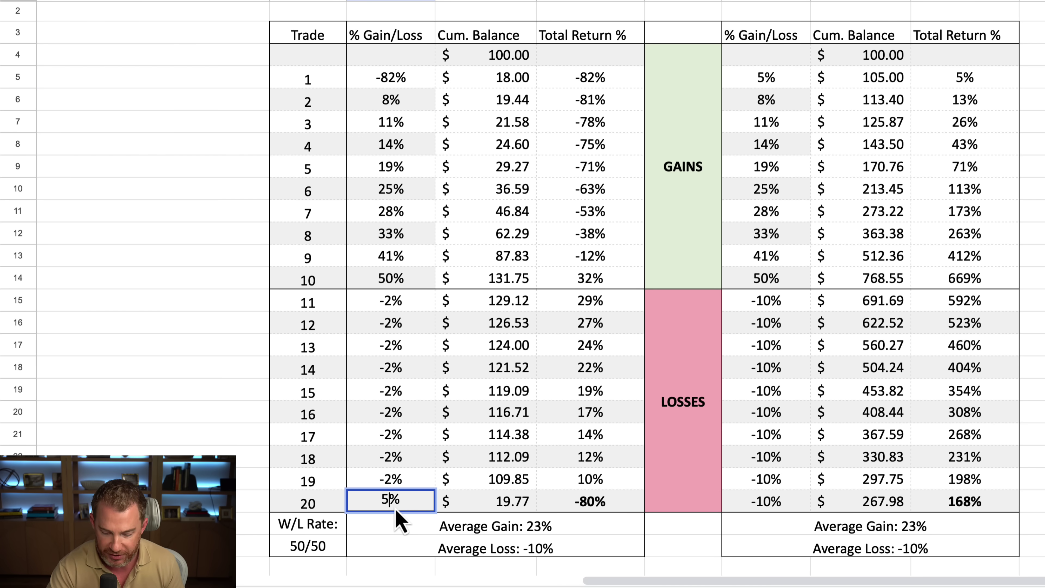
key(Return)
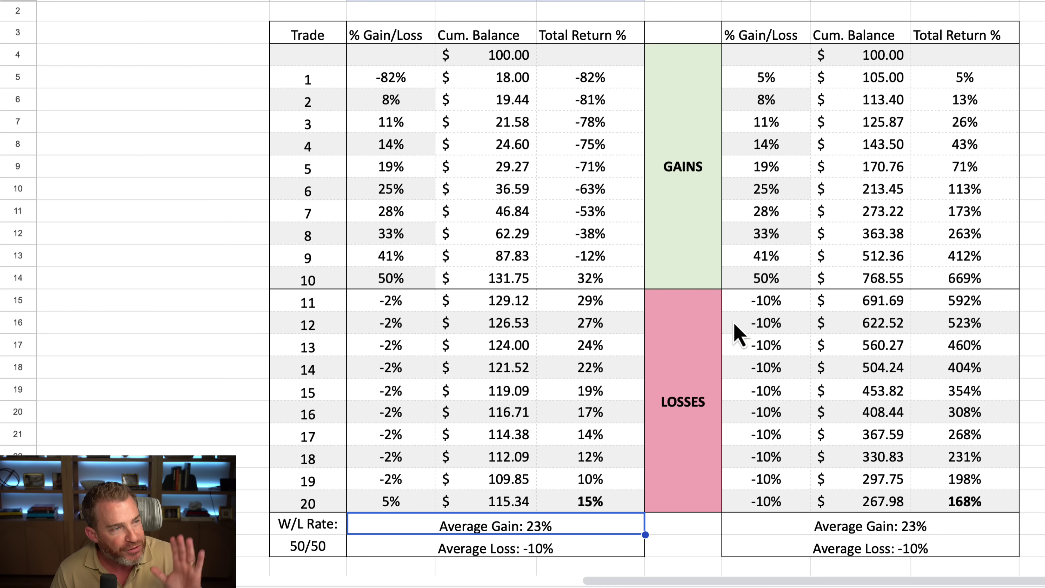
- Compare the losing trades' percentages in both tables and check the second table's final total return
click(758, 305)
drag(762, 329, 770, 505)
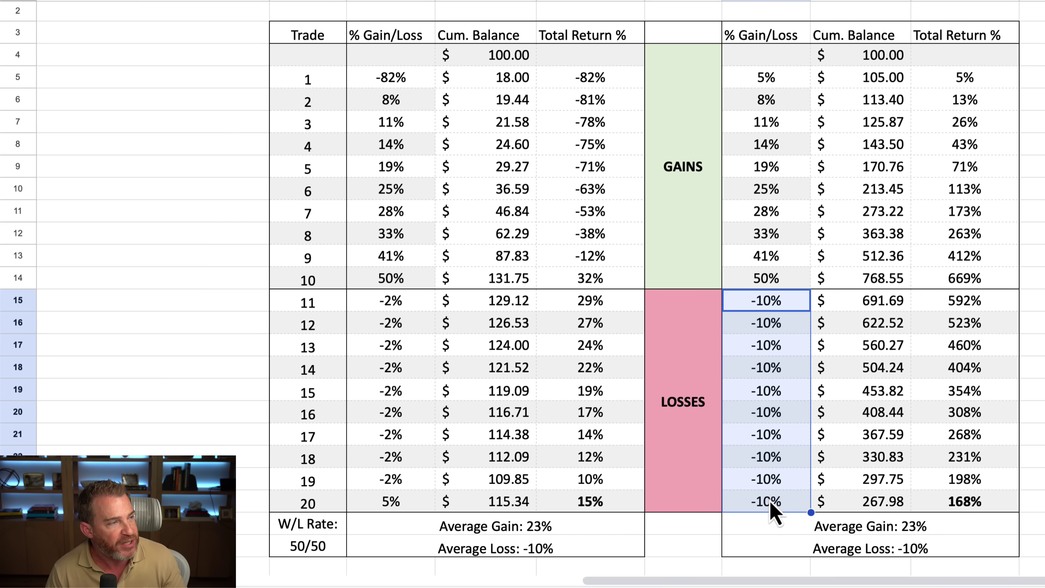
click(771, 482)
drag(395, 478, 403, 308)
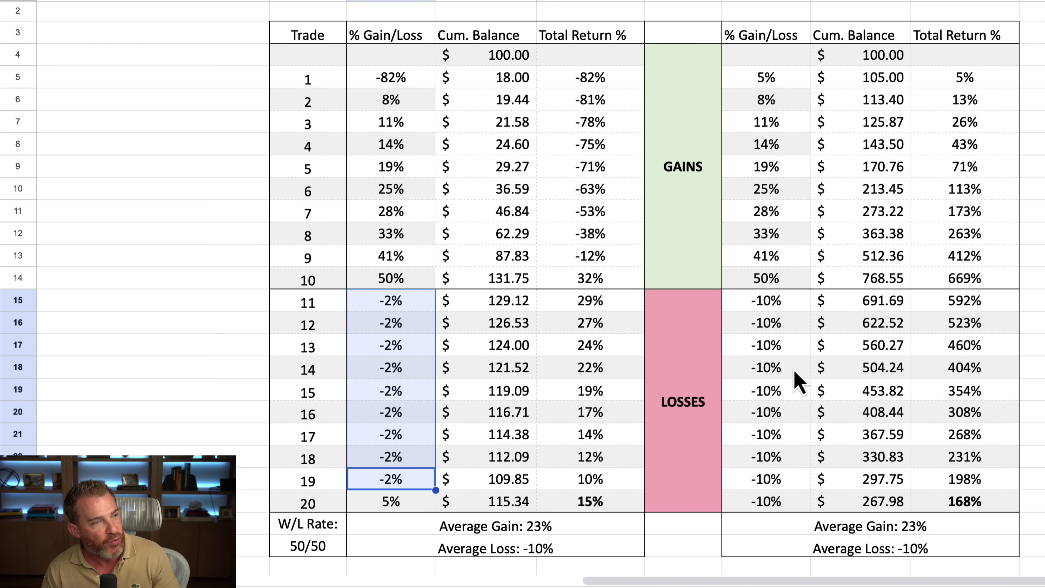
click(946, 503)
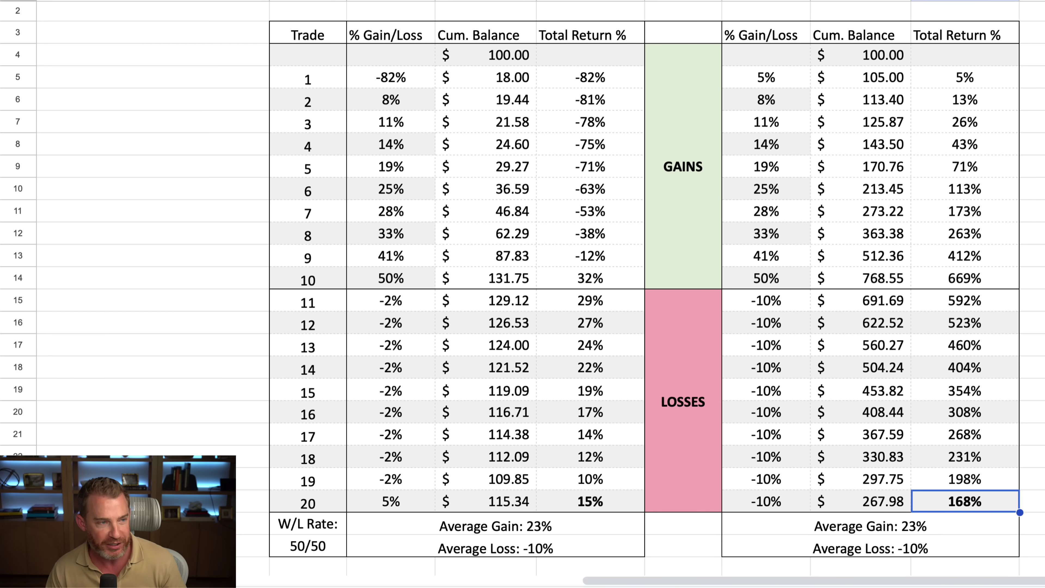
key(Right)
key(Up)
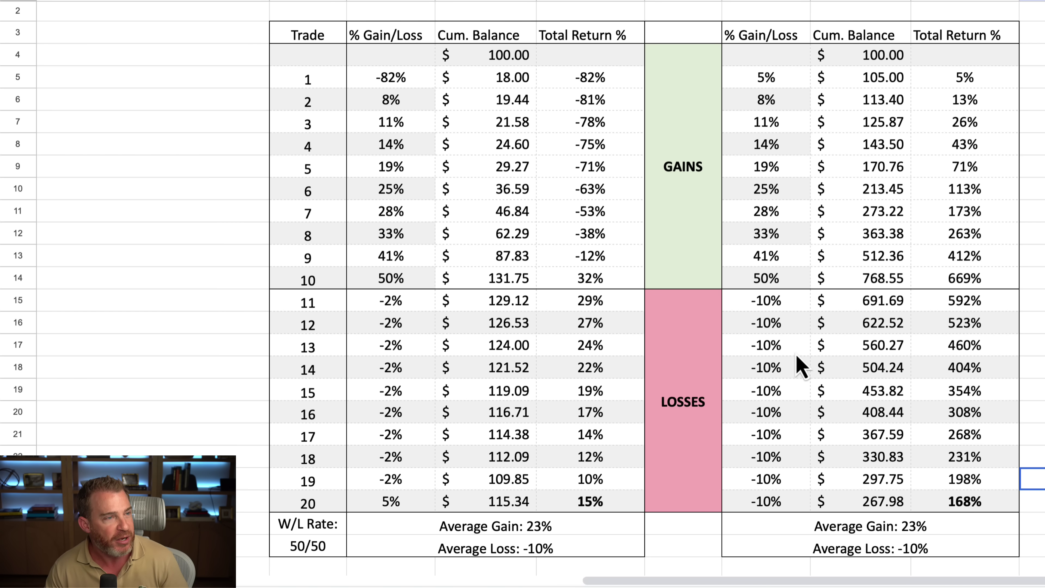
- Set the % Gain/Loss of trades 10, 6 and 5 in the second table to 0%
click(777, 281)
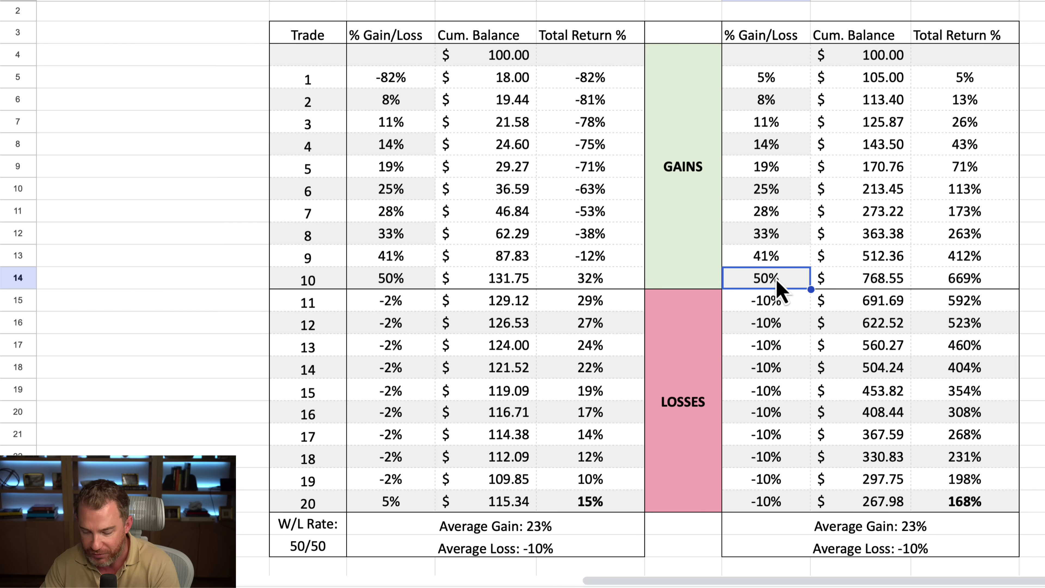
text(0)
key(Return)
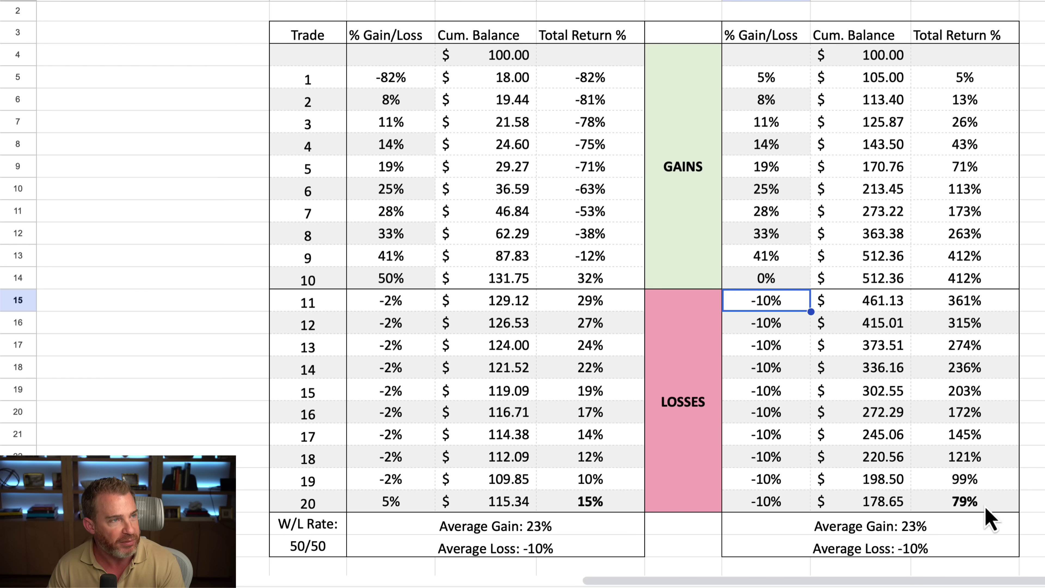
click(772, 196)
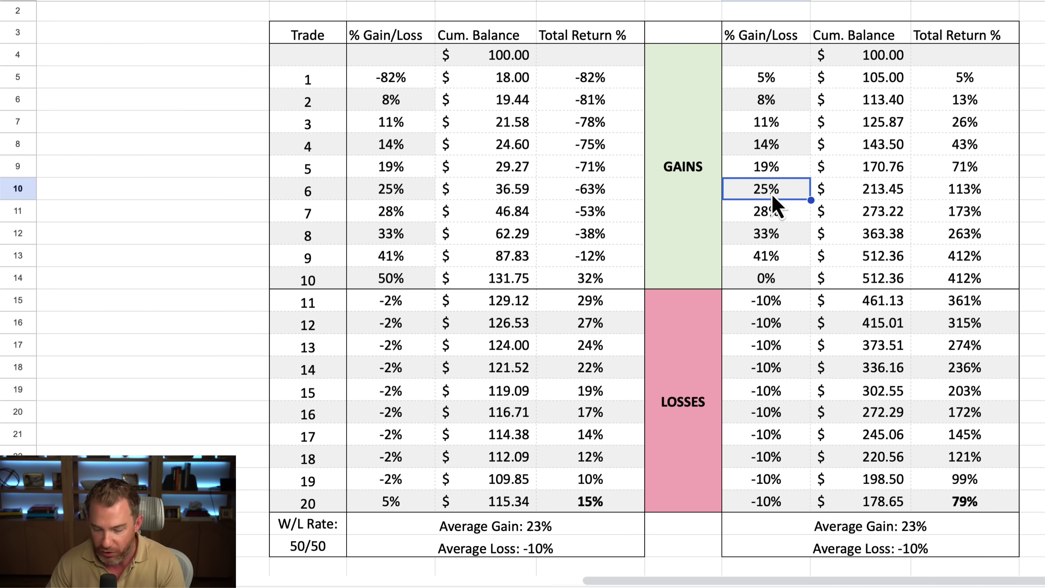
text(0)
key(Return)
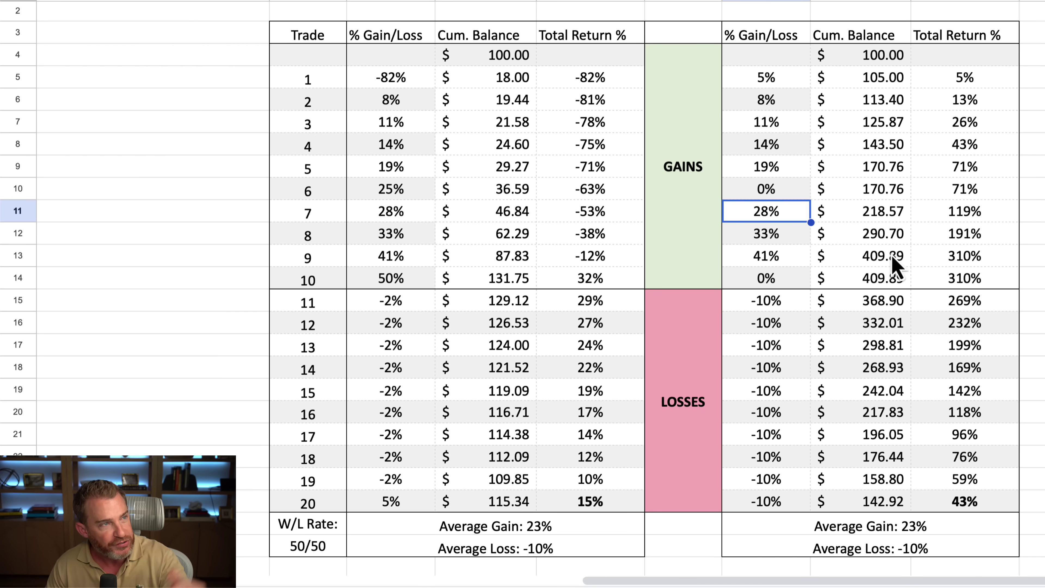
click(770, 171)
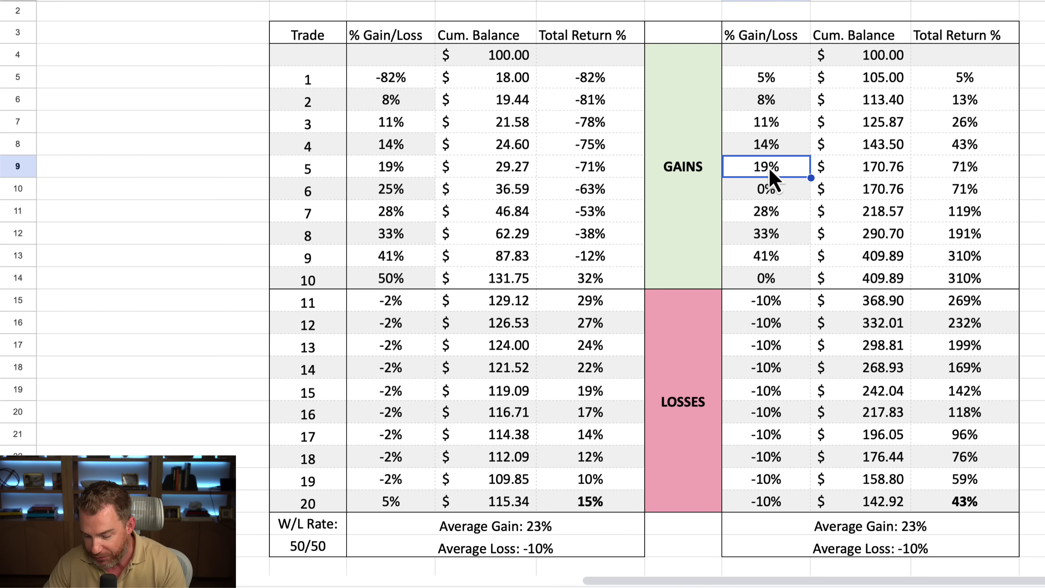
text(0)
key(Return)
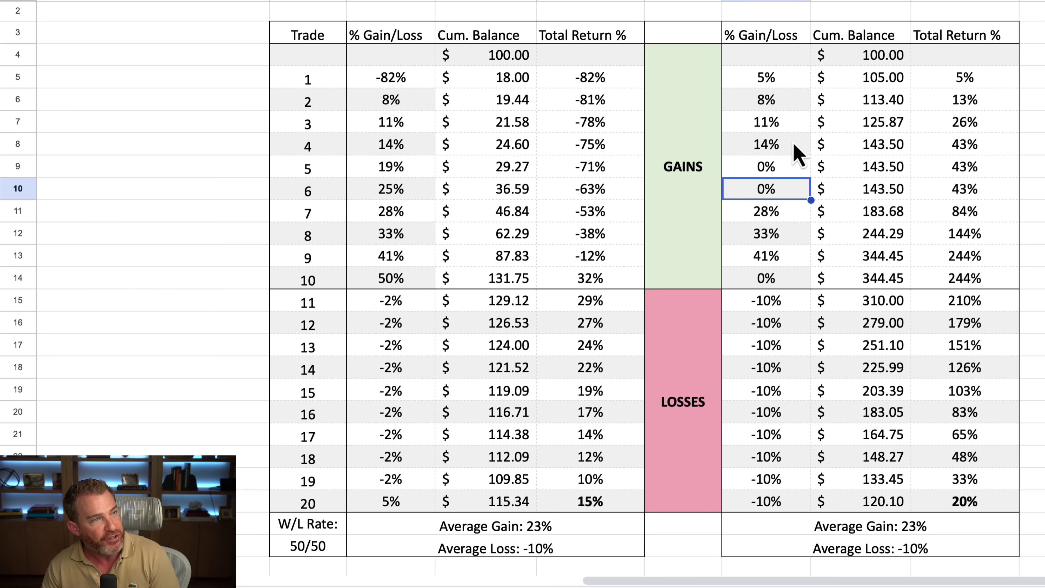
click(1032, 300)
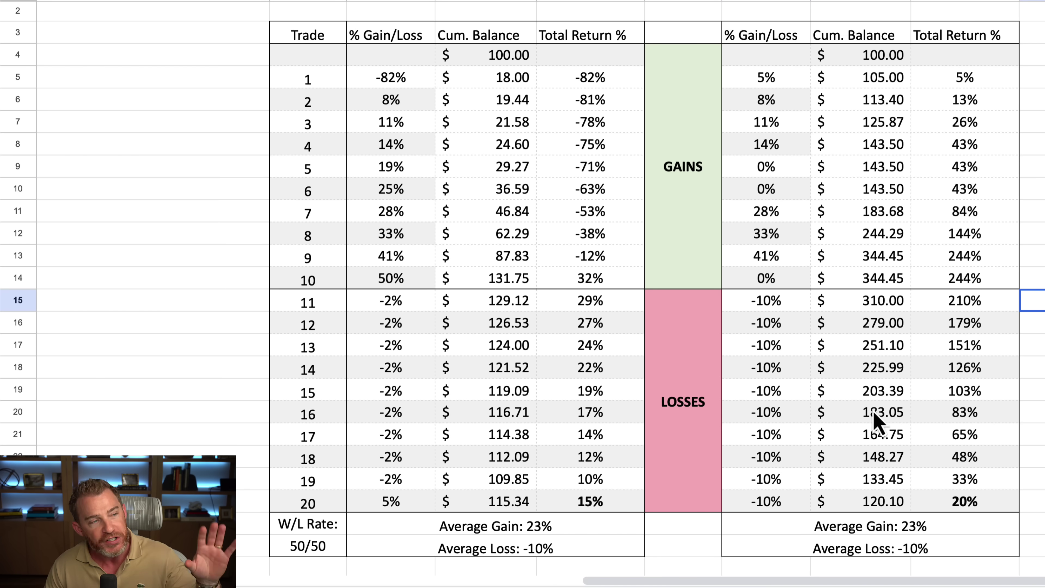